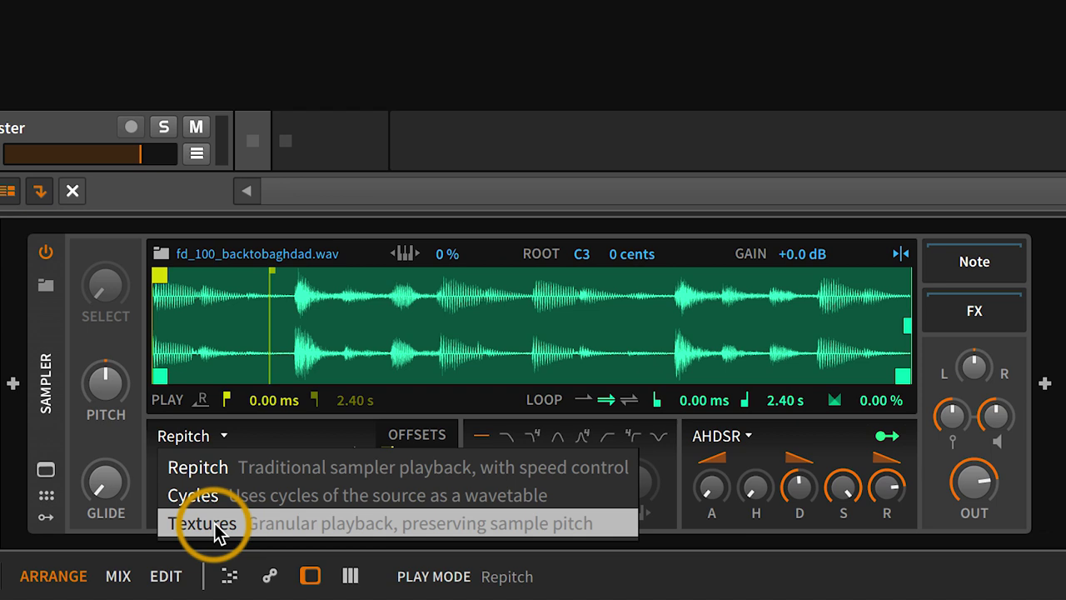
Step: Switch the drum loop's sampler to Textures playback, slow the speed to 80 % and lower the pitch slightly
click(214, 526)
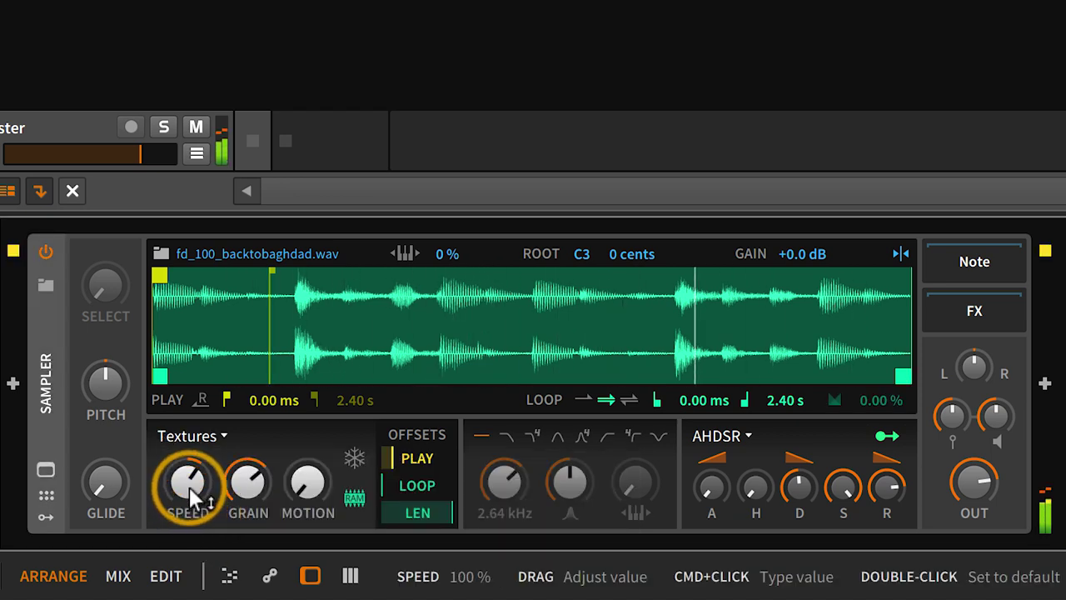
drag(191, 491, 191, 550)
drag(107, 389, 107, 431)
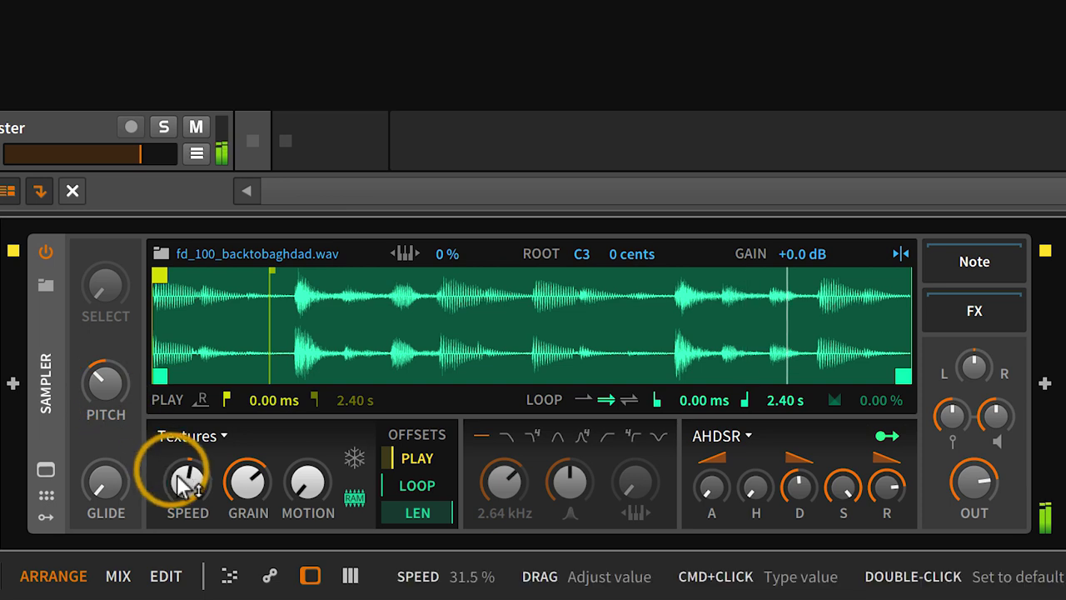
drag(188, 481, 188, 440)
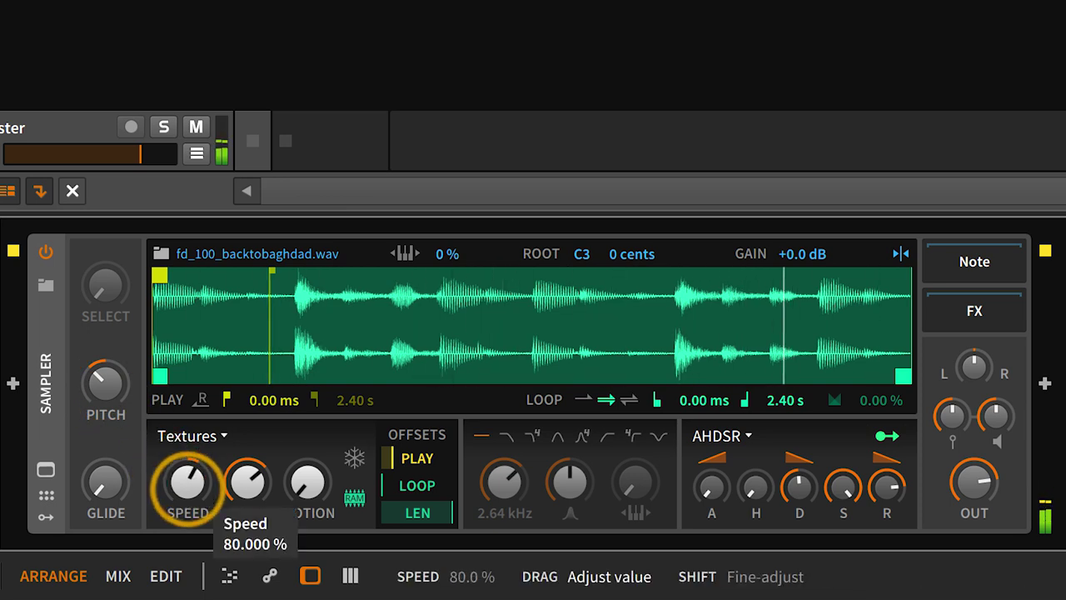
mouse_move(105, 393)
mouse_down()
mouse_move(105, 370)
mouse_move(105, 390)
mouse_up()
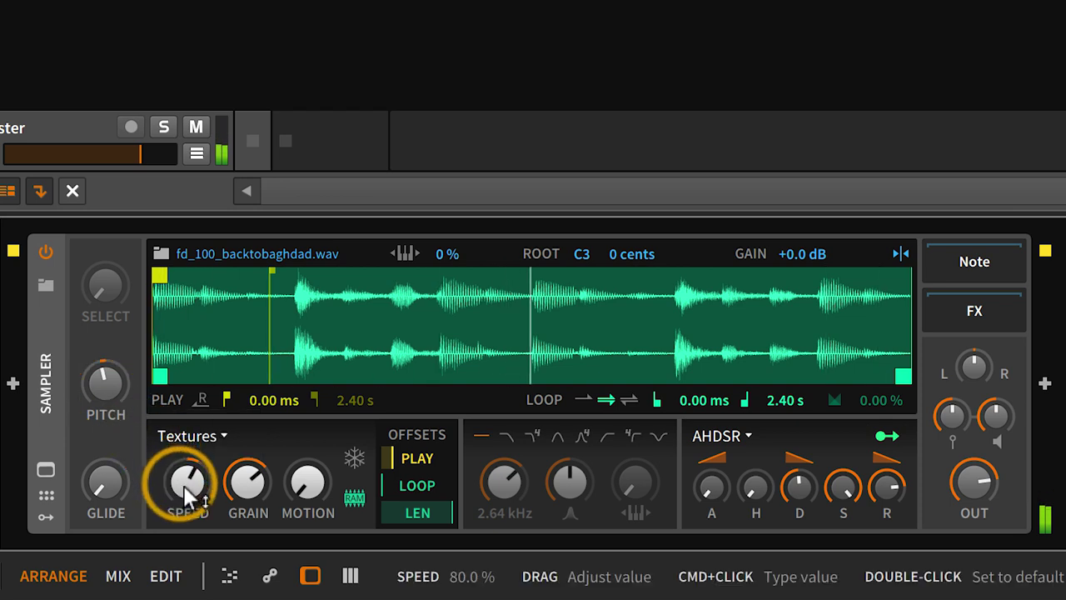
Step: Bring the speed to a near standstill at about -1.5 %, freeze the playhead and scan its position through the sample
drag(187, 498, 188, 559)
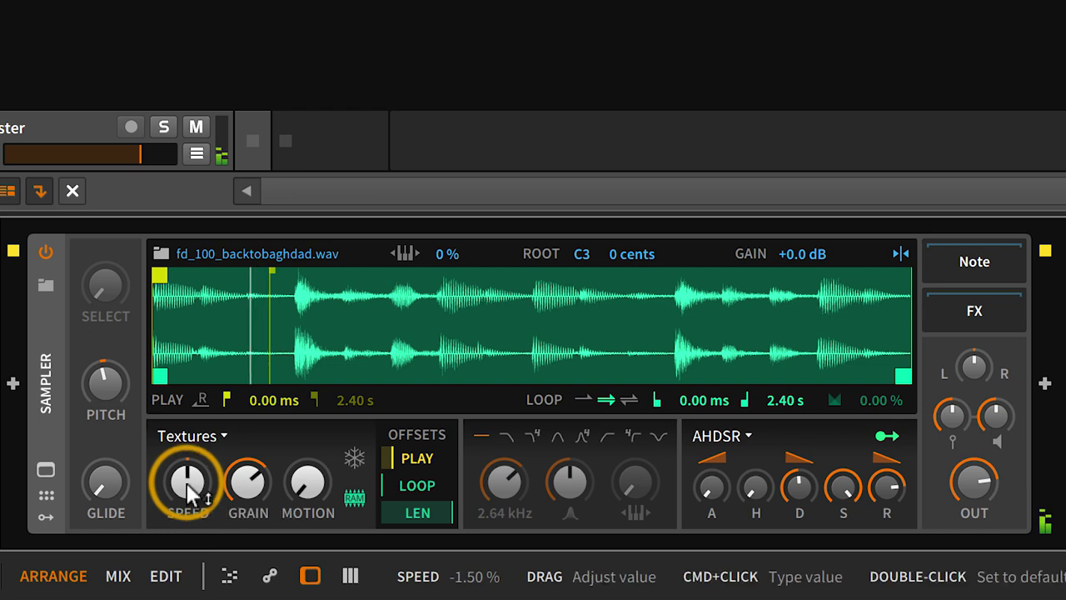
click(353, 460)
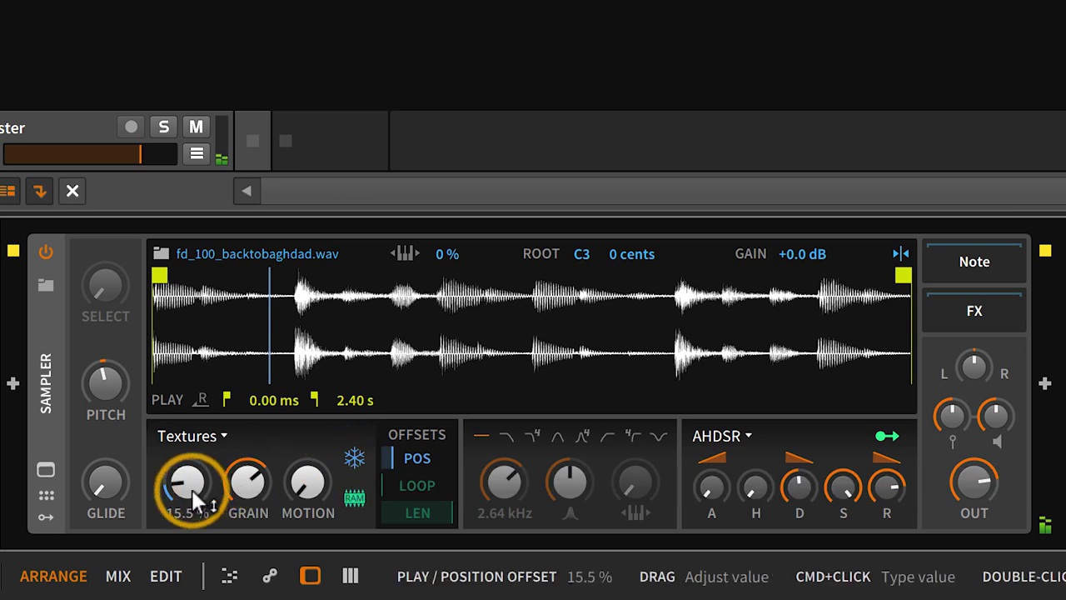
drag(190, 490, 190, 389)
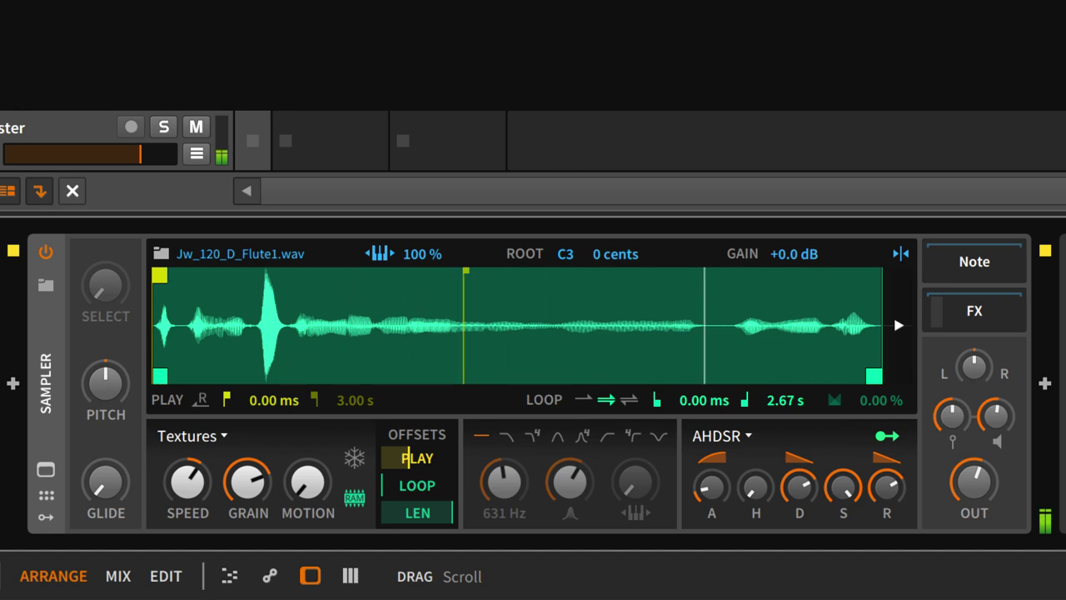
Step: Freeze the flute sample's playhead at a position of 42.5 % and set the grain size to about 100 ms
click(356, 460)
mouse_move(191, 497)
mouse_down()
mouse_move(191, 524)
mouse_move(191, 490)
mouse_up()
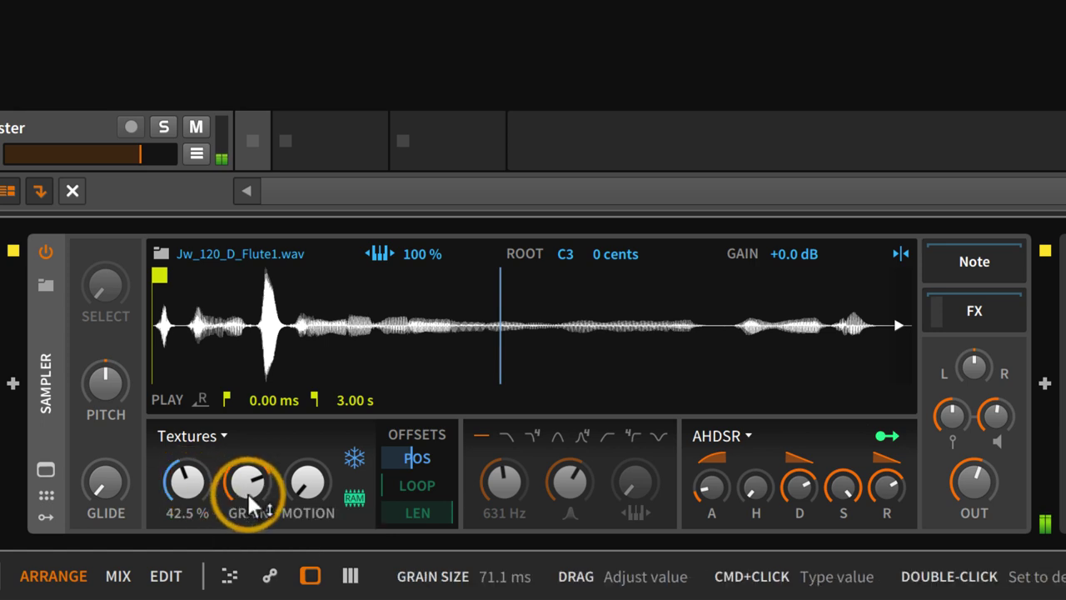
drag(249, 499, 250, 491)
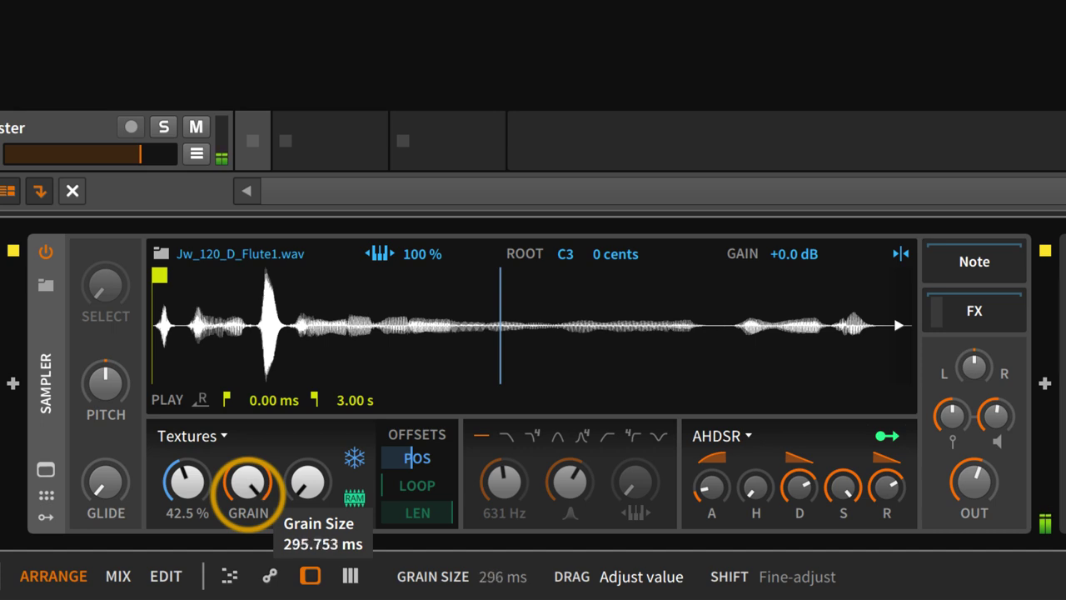
drag(250, 492, 250, 510)
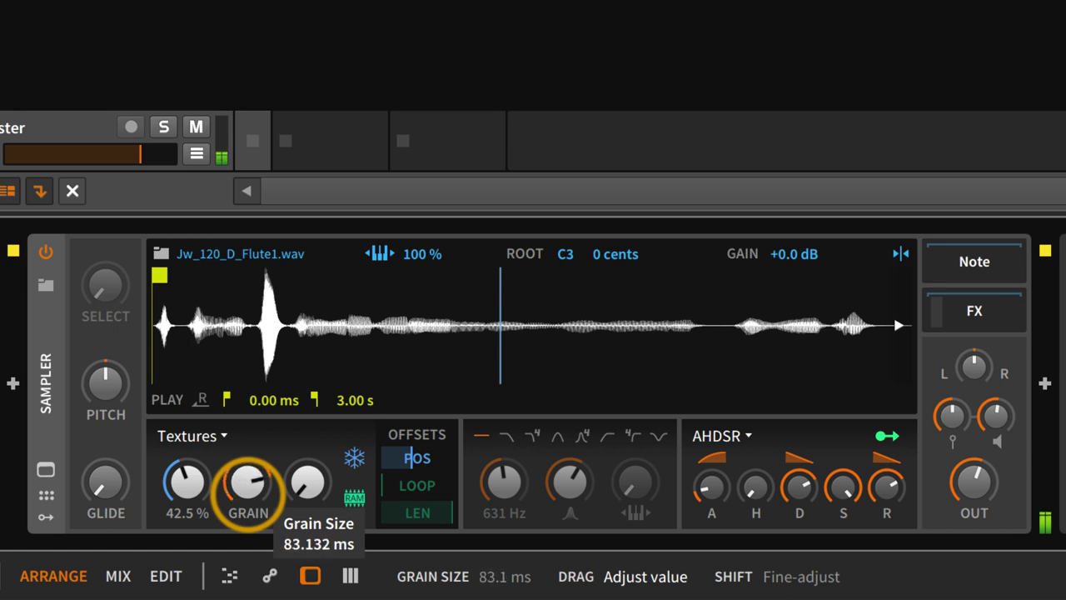
drag(248, 490, 248, 475)
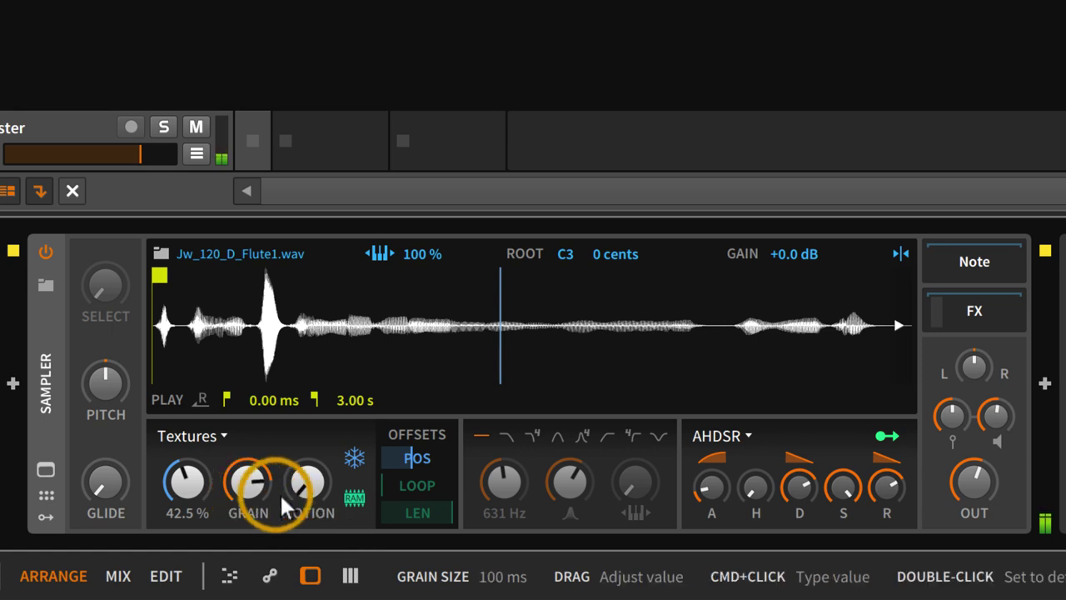
Step: Turn up the flute texture's motion, shorten the grain size and move the frozen position to 11.3 %
drag(308, 483, 308, 457)
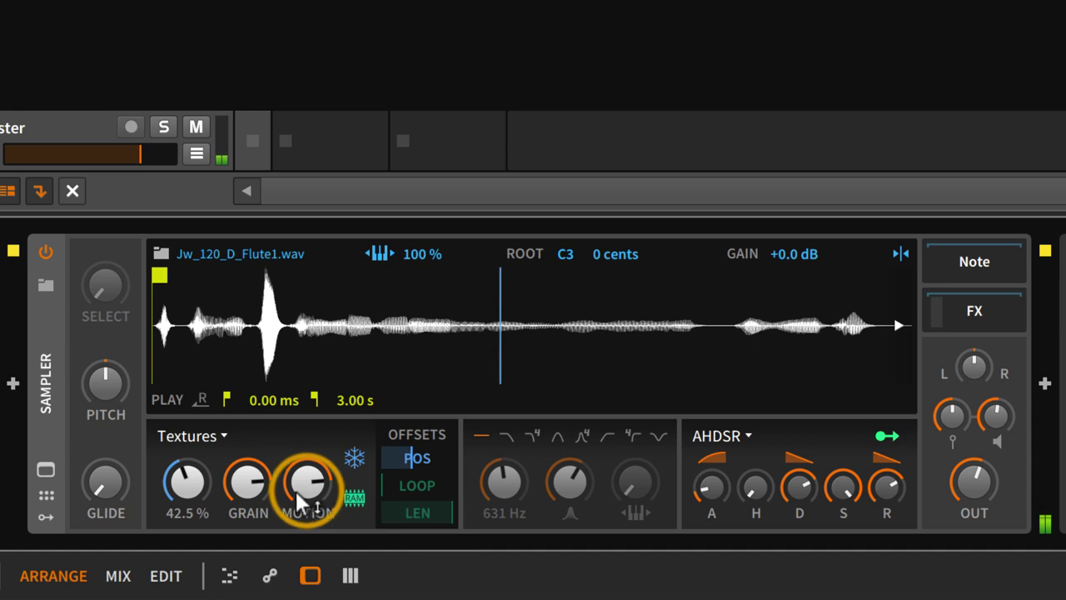
drag(247, 483, 247, 517)
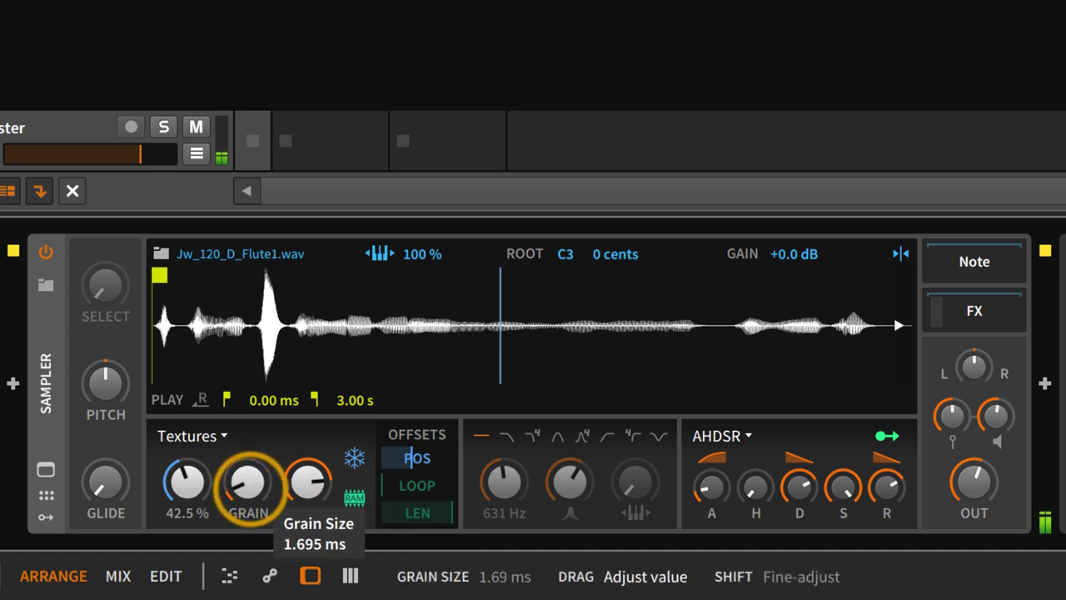
mouse_move(188, 484)
mouse_down()
mouse_move(187, 510)
mouse_move(188, 482)
mouse_up()
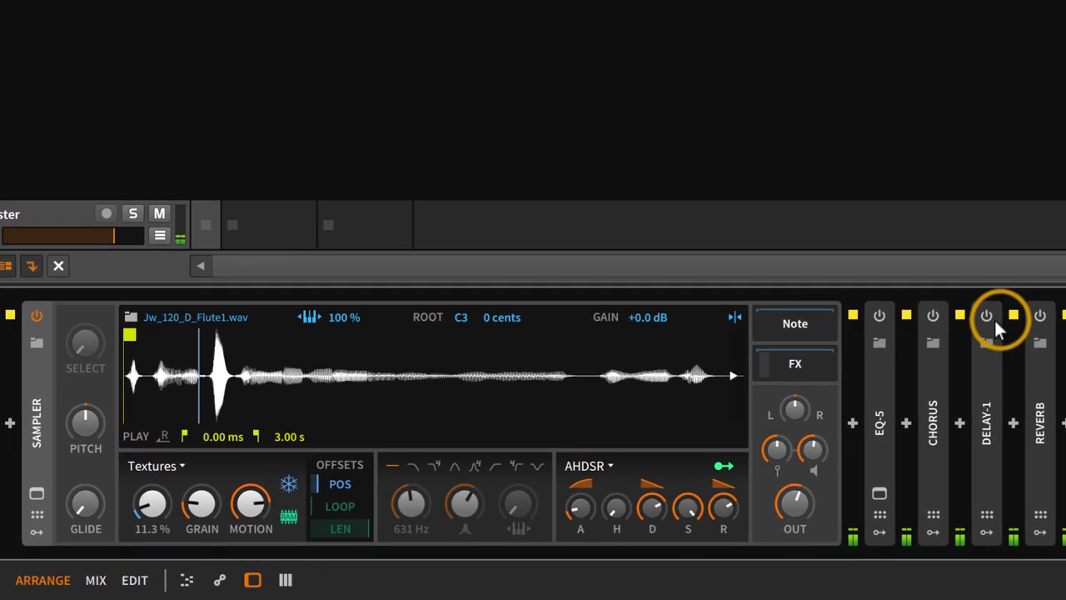
Step: Enable the Delay-1 and Reverb effects after the flute sampler
click(988, 317)
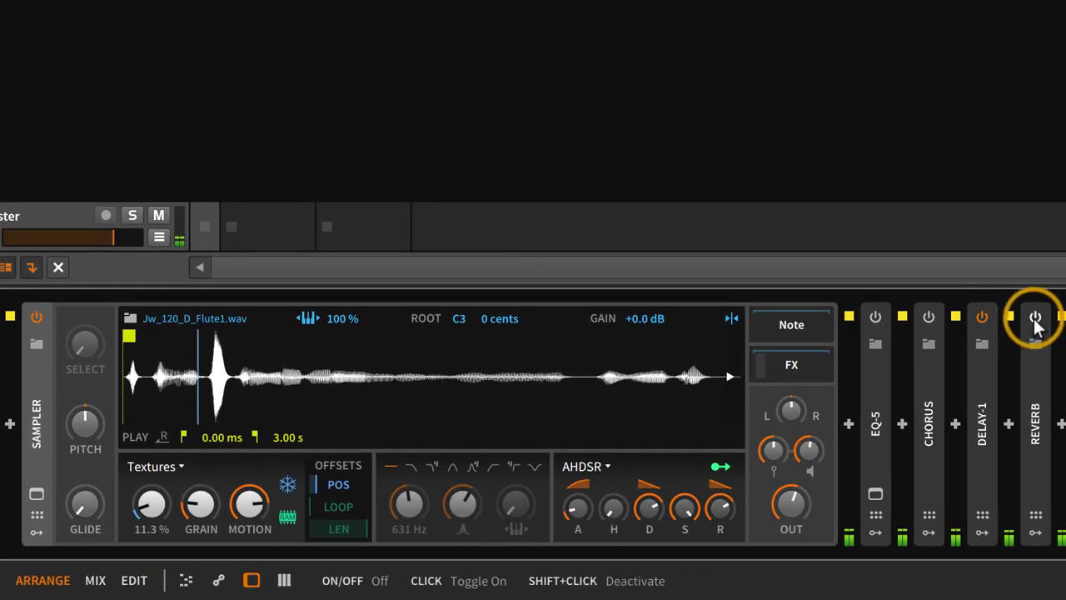
click(1038, 316)
Step: Set the flute texture's motion to 5.49 %, its position to 60 % and its grain size to about 83 ms
mouse_move(254, 505)
mouse_down()
mouse_move(254, 433)
mouse_move(254, 510)
mouse_up()
drag(151, 504, 151, 377)
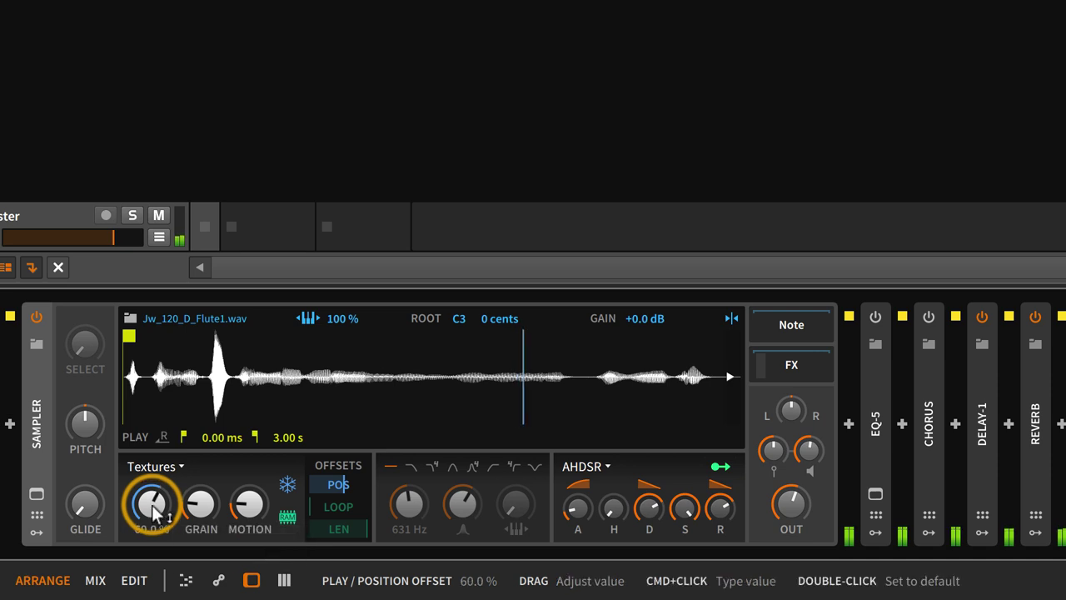
drag(200, 503, 200, 501)
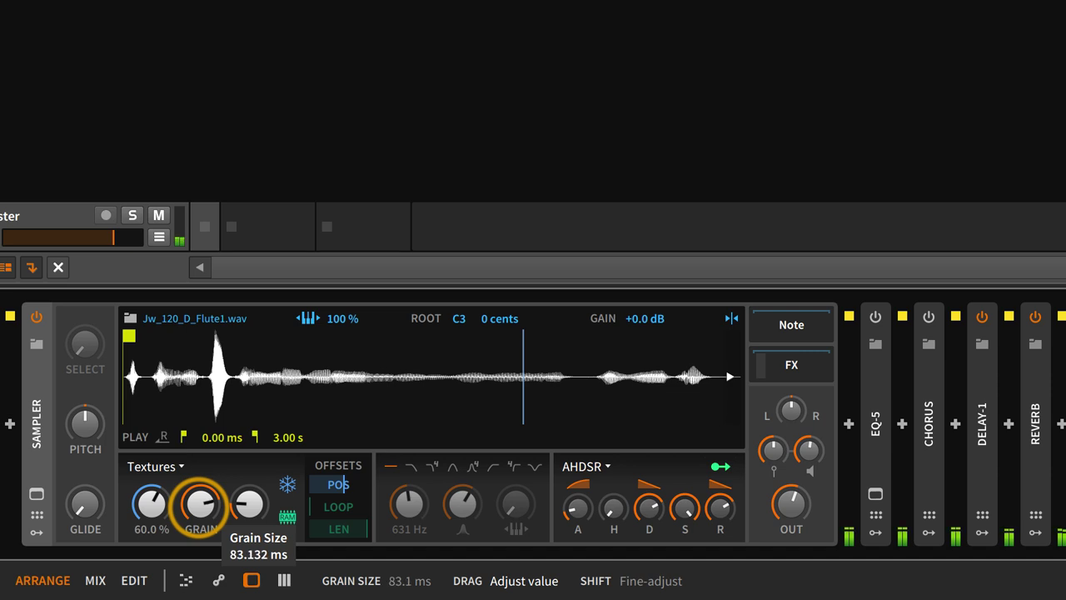
drag(200, 503, 202, 510)
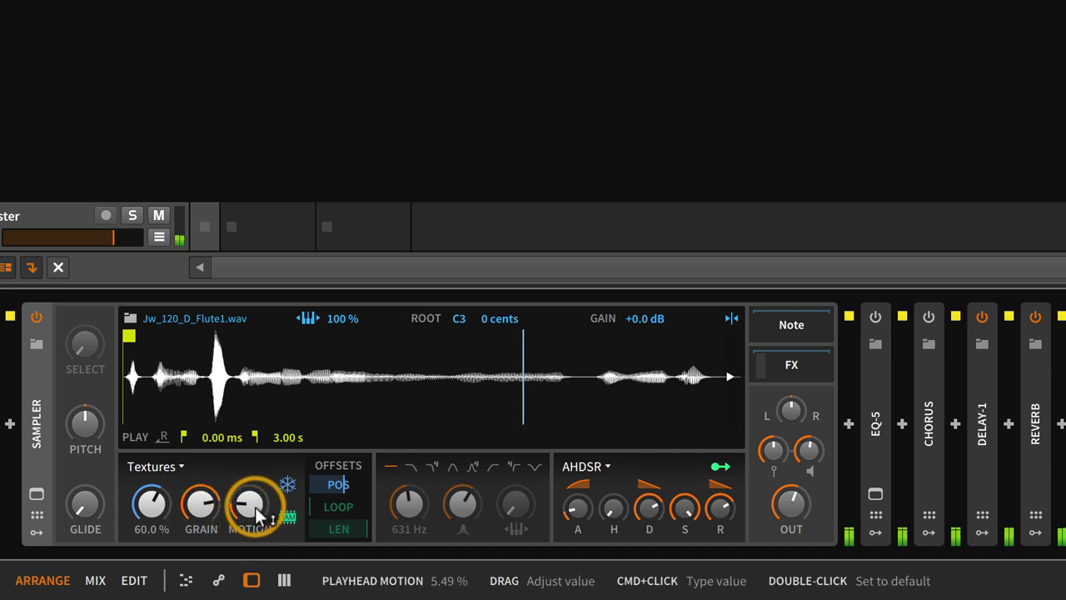
Step: Enable the EQ-5 and Chorus effects and move the frozen flute position down to 22 %, fine-tuning the grain size
click(876, 317)
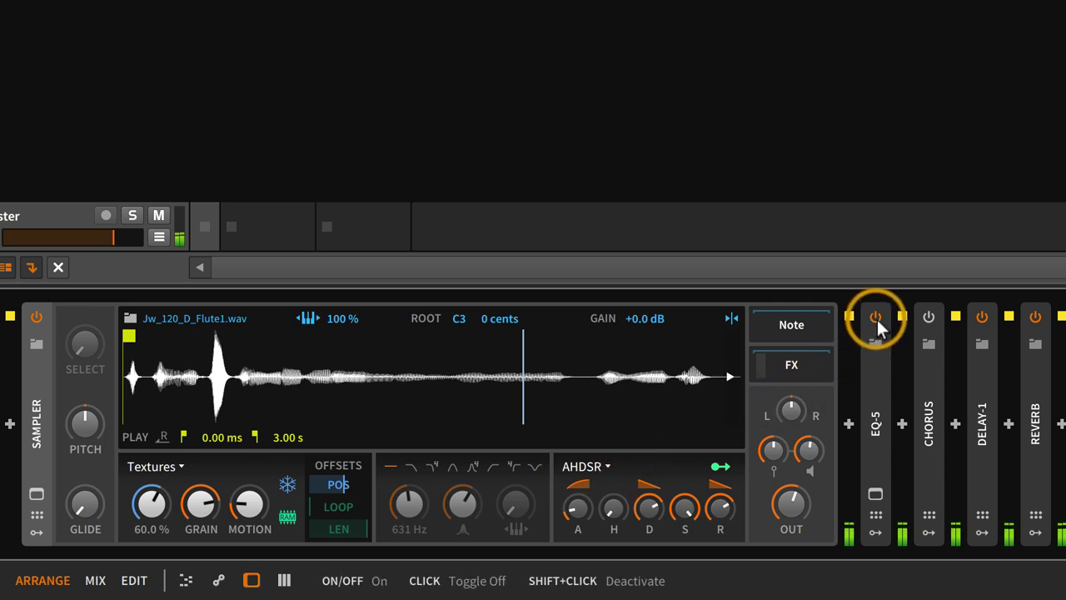
click(925, 317)
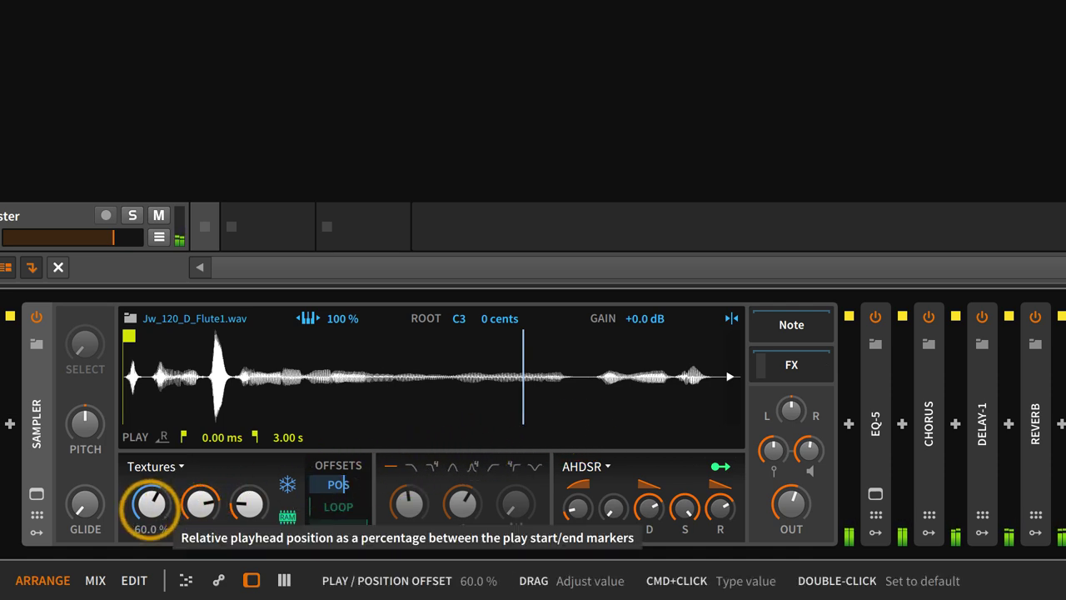
drag(150, 503, 150, 560)
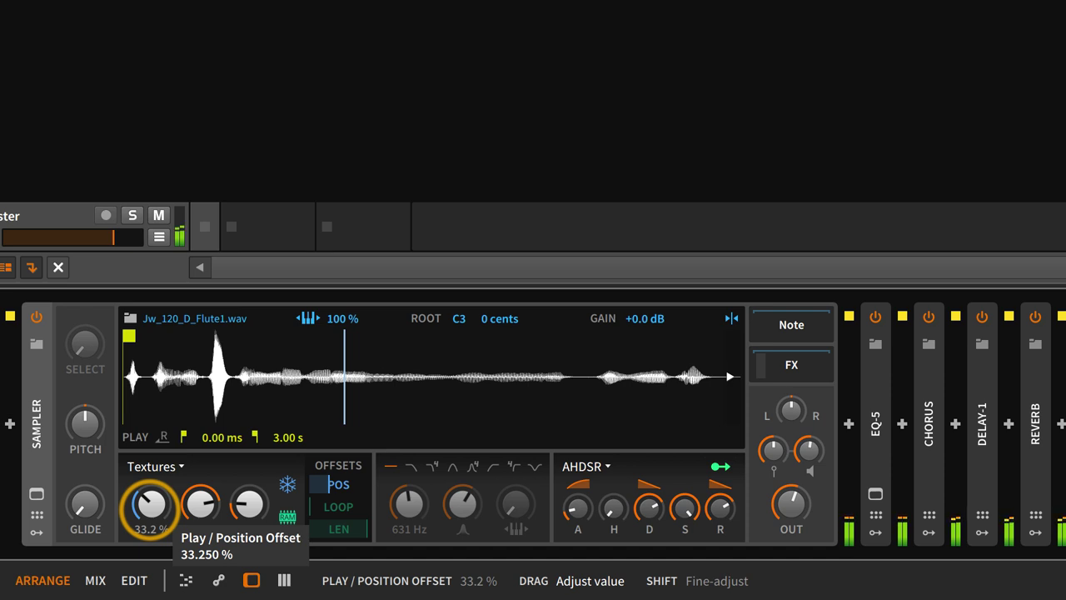
drag(150, 560, 150, 569)
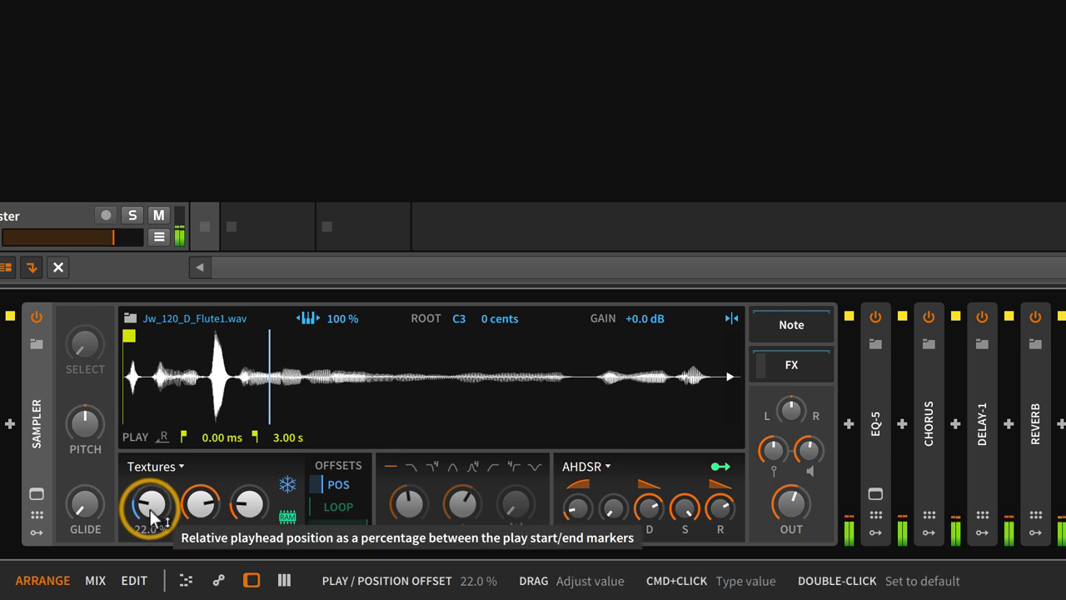
drag(200, 504, 200, 505)
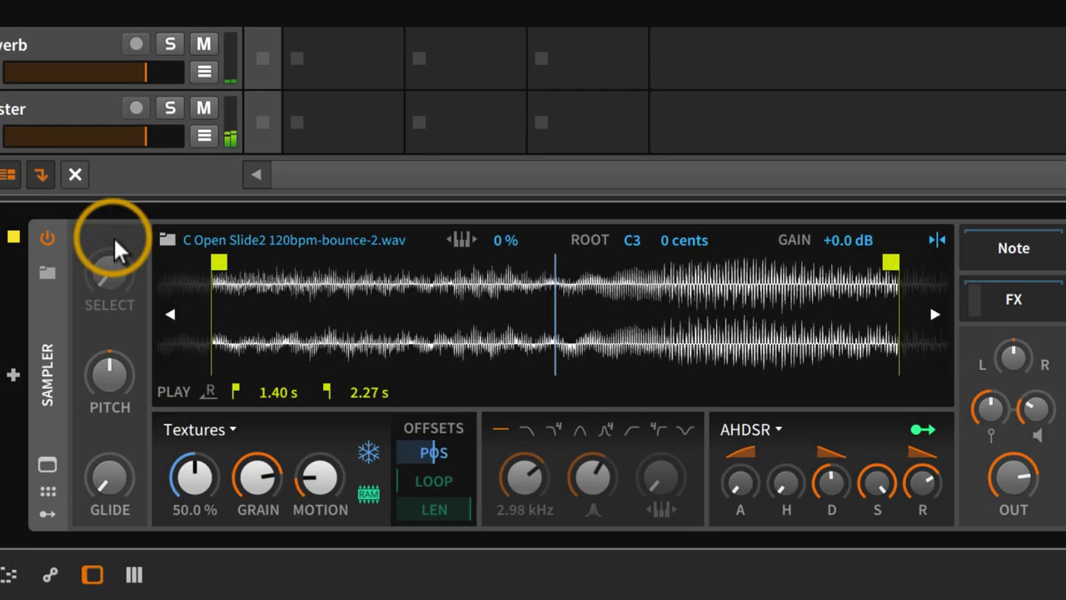
Step: Show the guitar sampler's modulators, try the ramp LFO on the position offset at +0.50 and remove that modulation
click(48, 509)
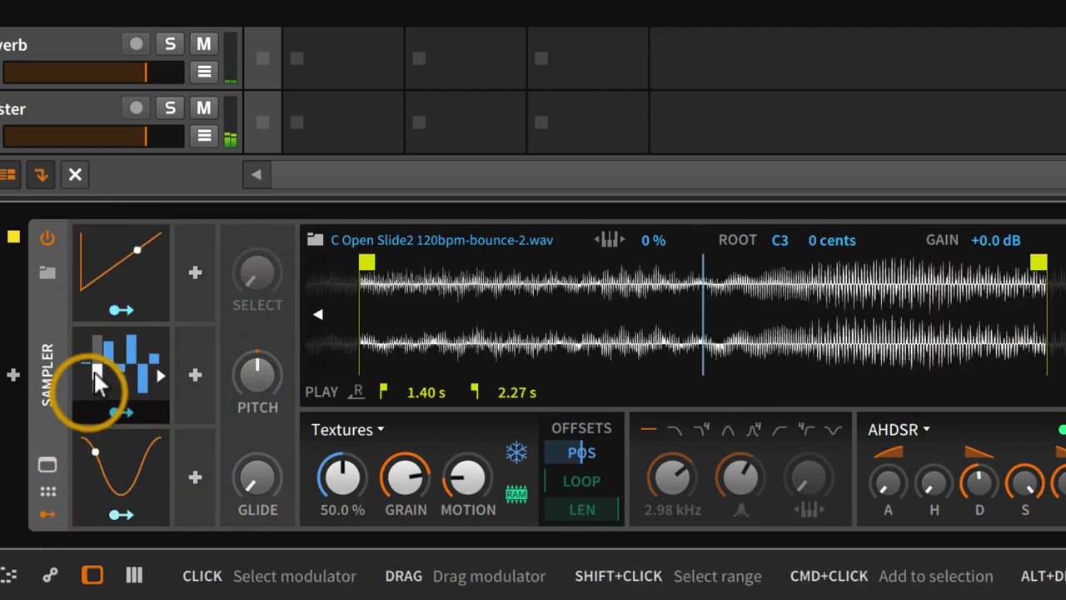
click(100, 315)
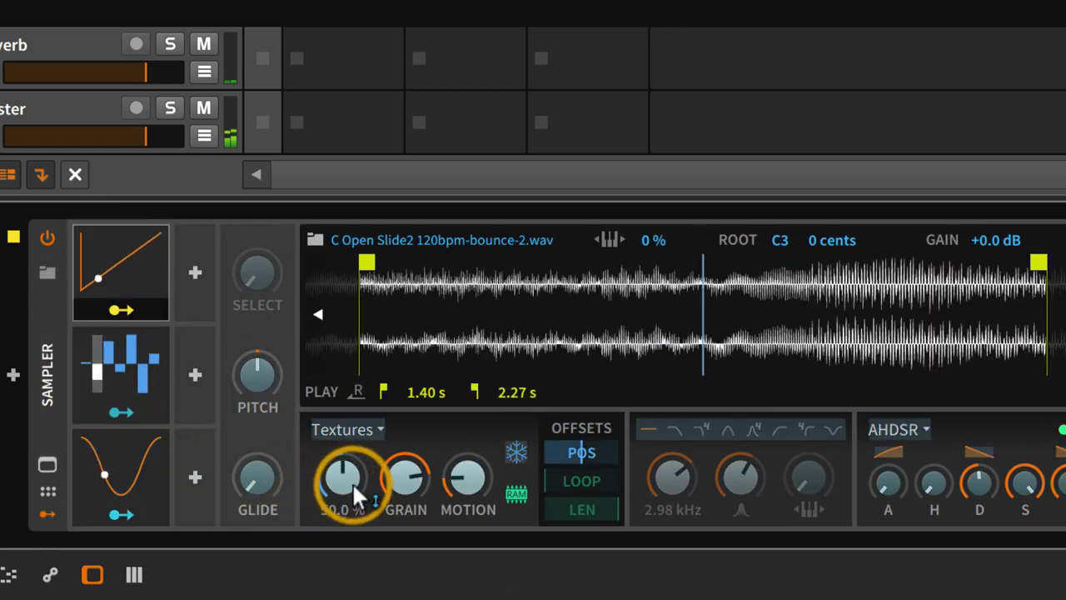
drag(345, 480, 345, 416)
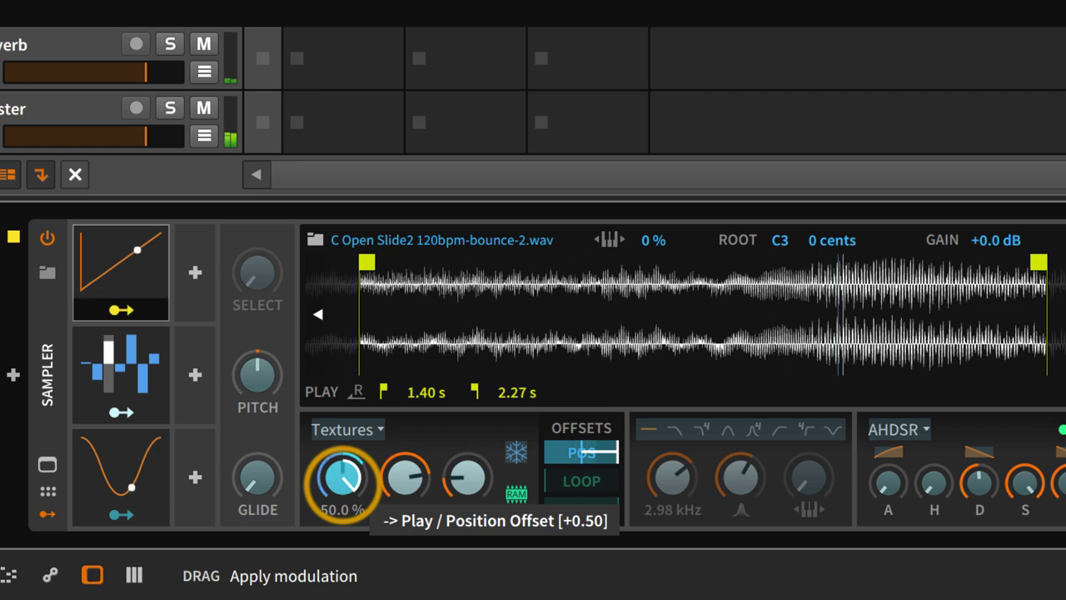
drag(344, 415, 342, 483)
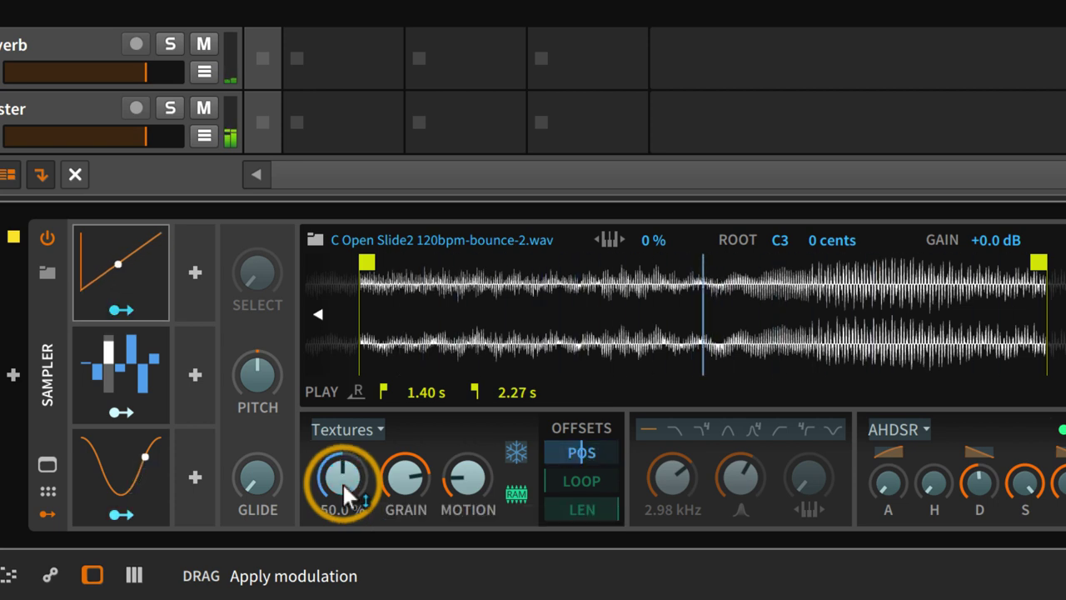
Step: Modulate the frozen position offset with the Steps modulator by 0.348 and with the sine LFO by 0.105
click(132, 408)
drag(342, 479, 342, 431)
click(130, 510)
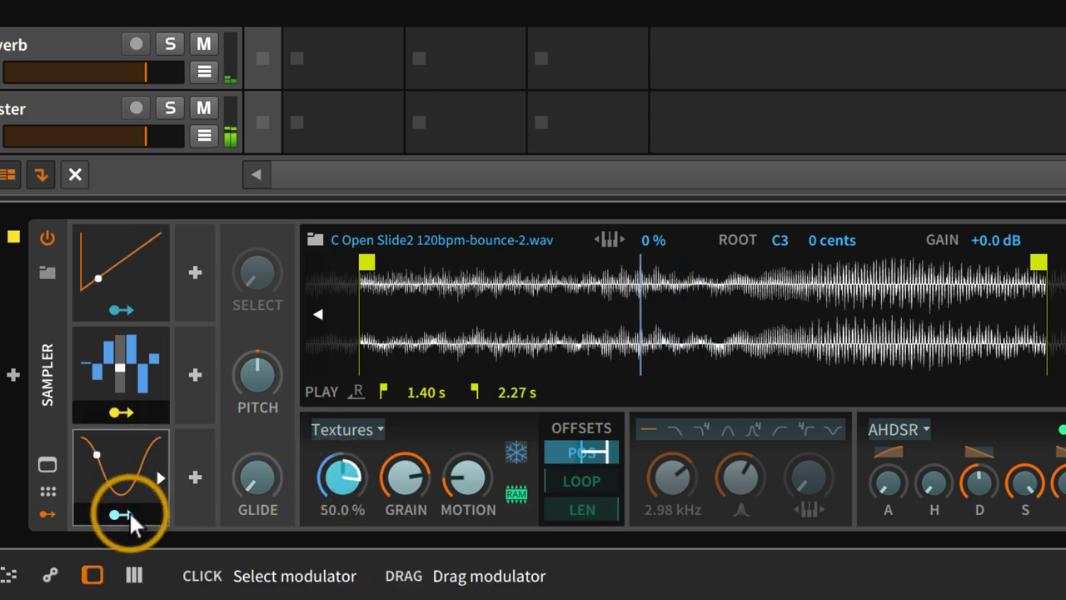
drag(341, 476, 341, 463)
click(330, 389)
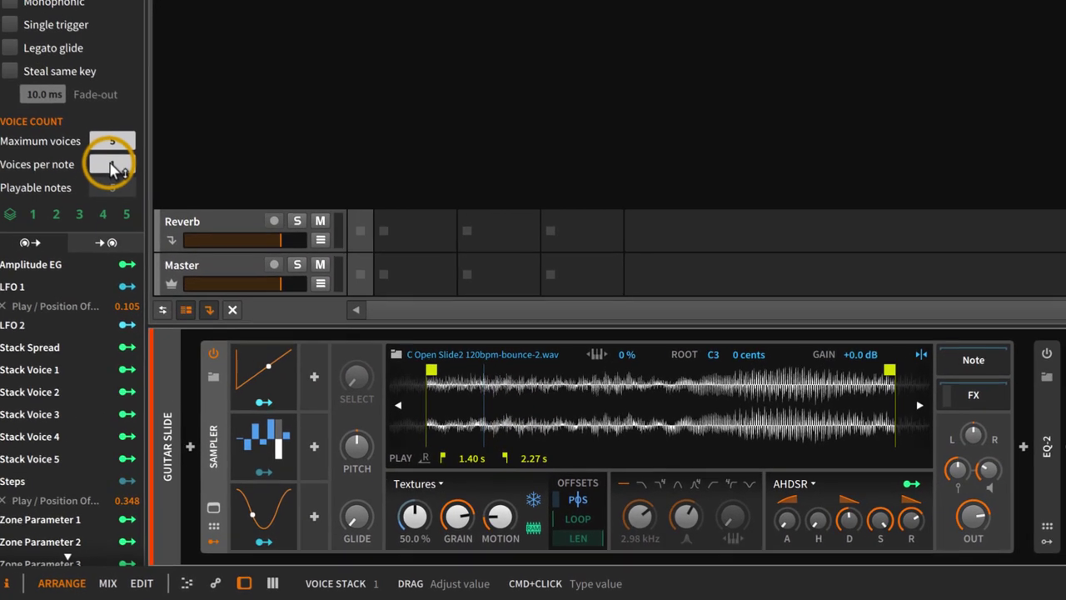
Step: Set five voices per note and apply Stack Spread to the position offset by 0.070, grain size by 0.539 and pan by 0.650
drag(111, 164, 119, 173)
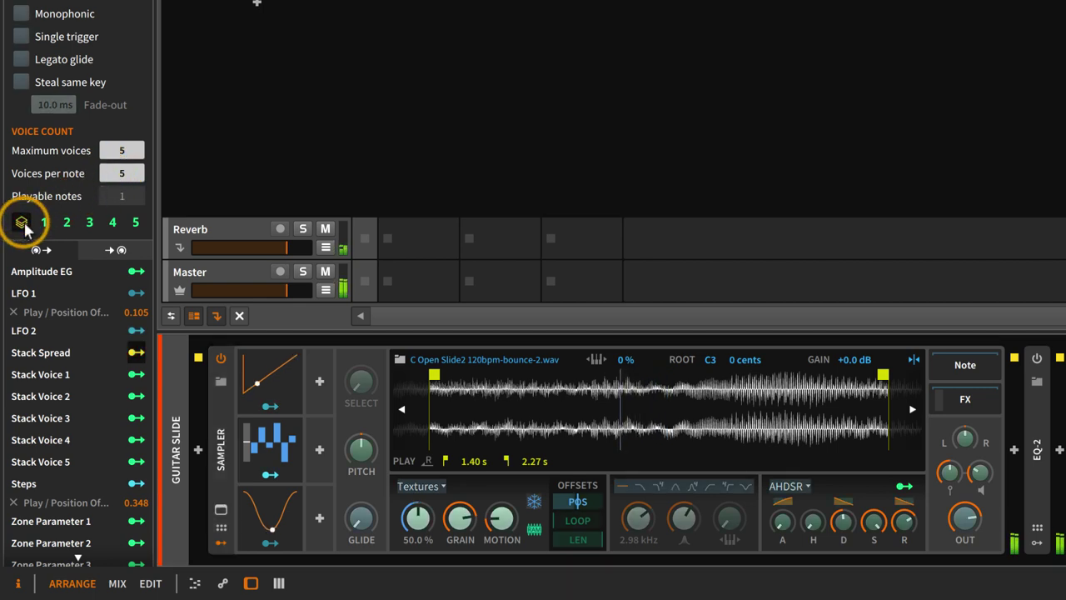
drag(135, 352, 416, 508)
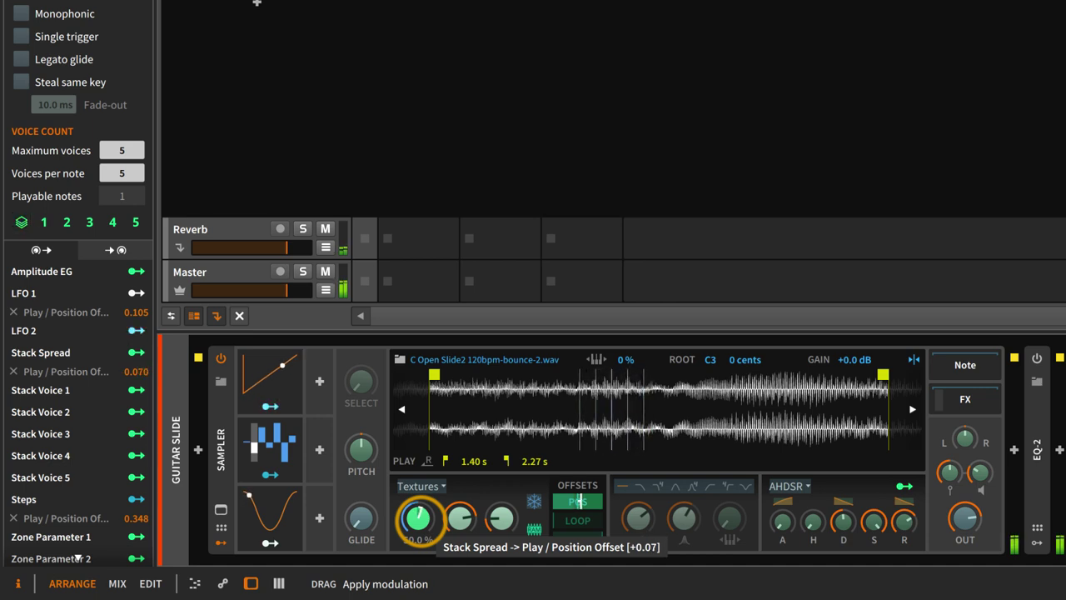
click(460, 518)
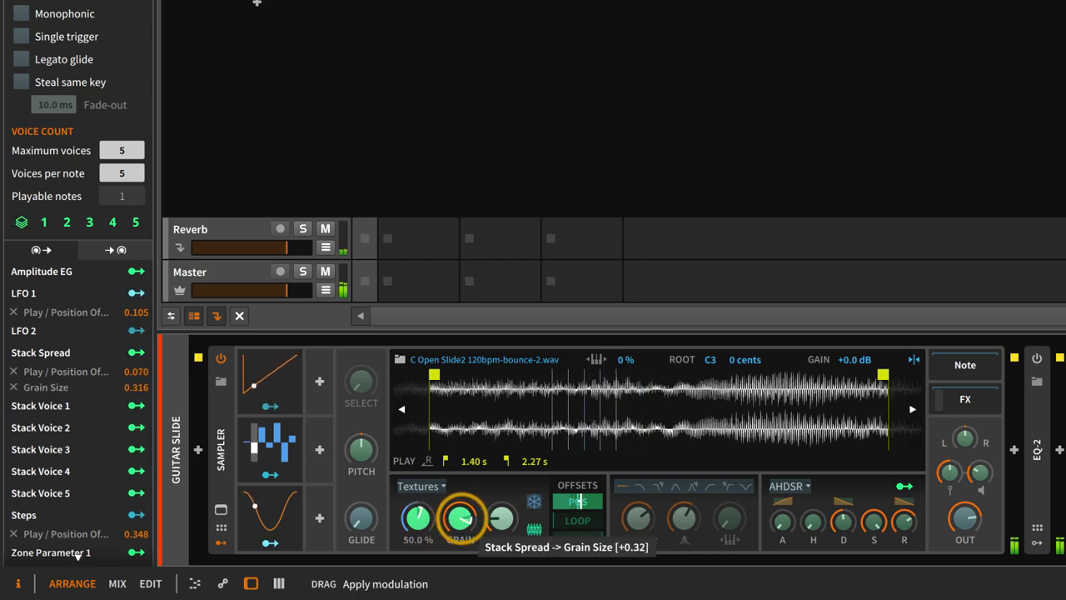
drag(460, 518, 460, 497)
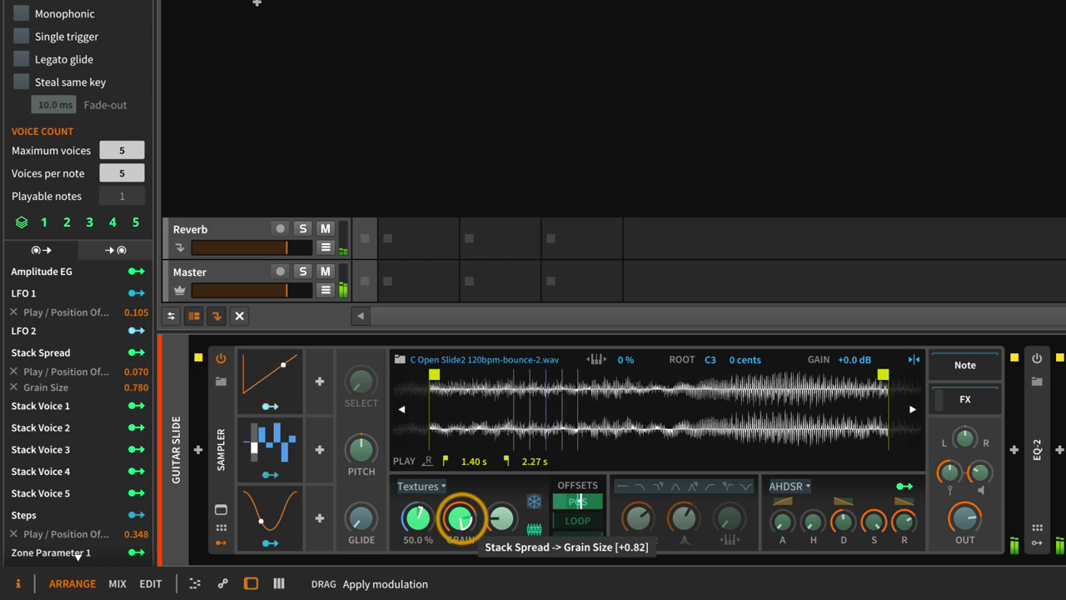
drag(460, 518, 464, 523)
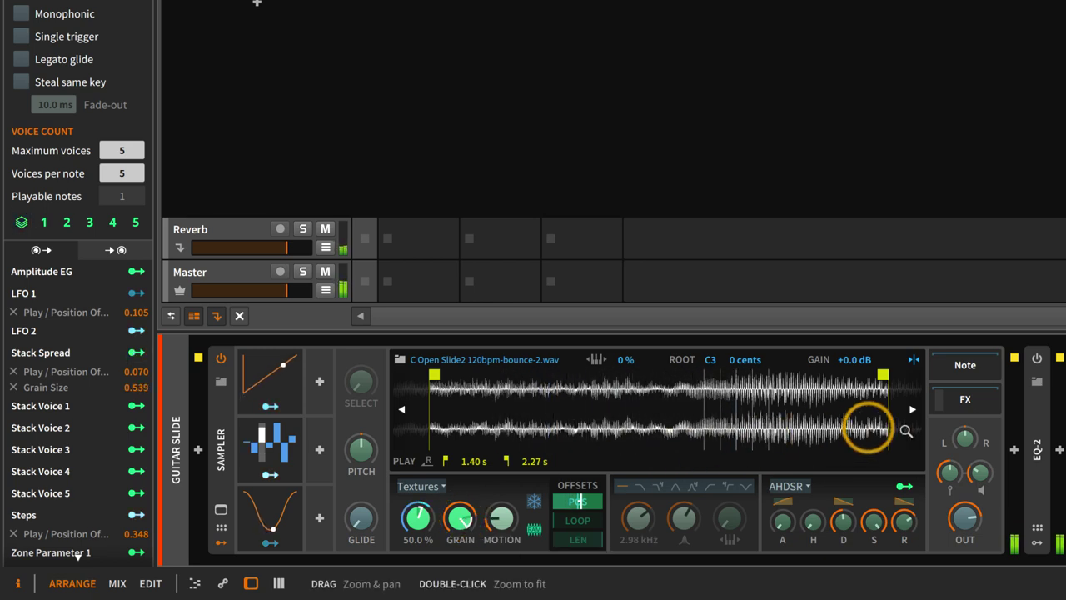
drag(969, 450, 969, 439)
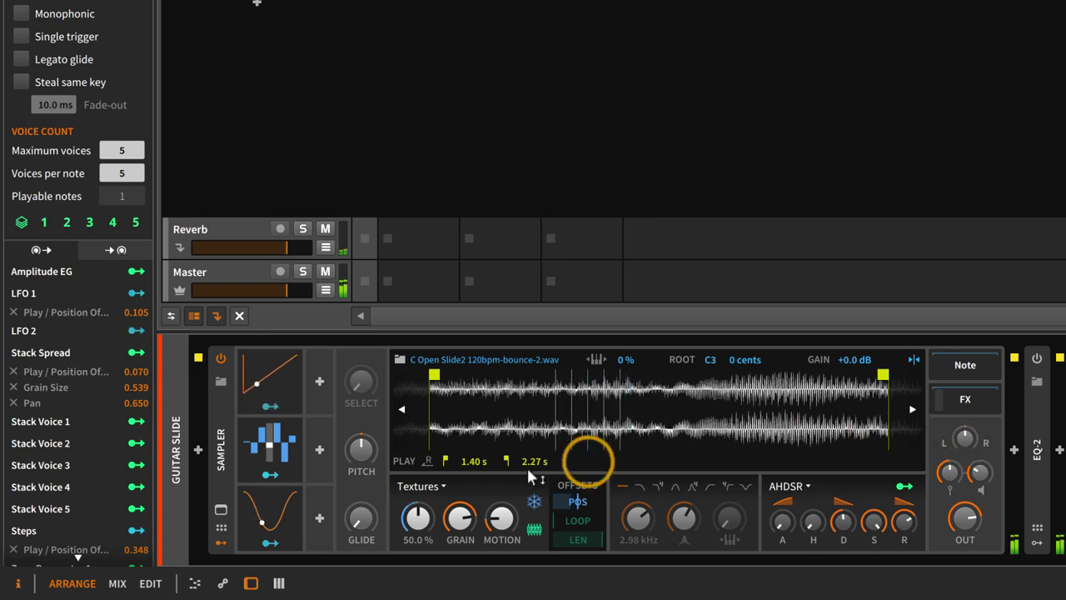
Step: Lower the guitar sampler's pitch and enable the EQ-2 device after it
mouse_move(364, 459)
mouse_down()
mouse_move(364, 510)
mouse_move(363, 455)
mouse_up()
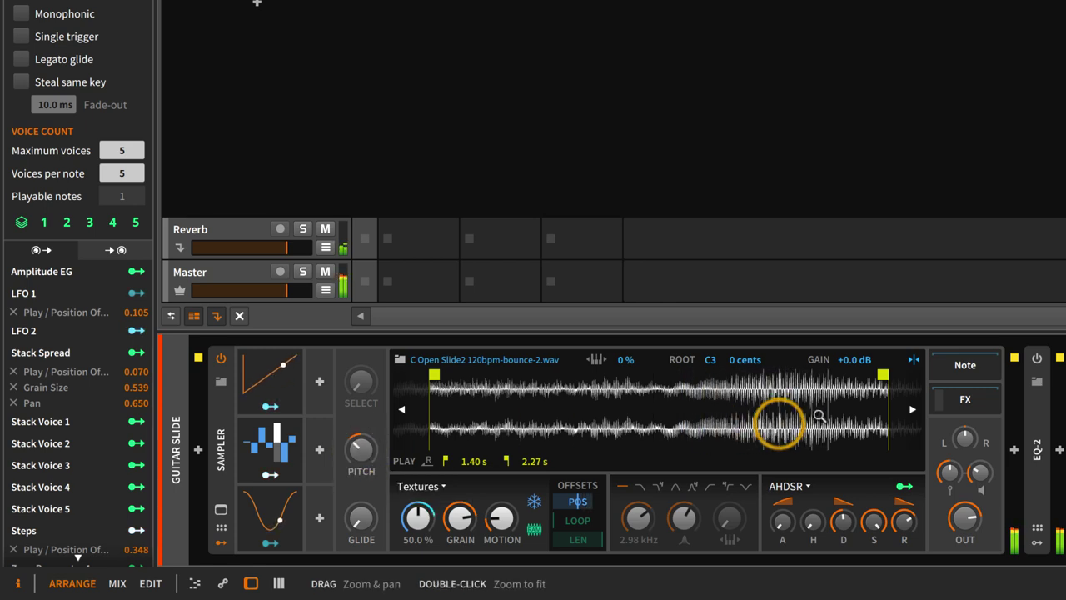
click(1037, 359)
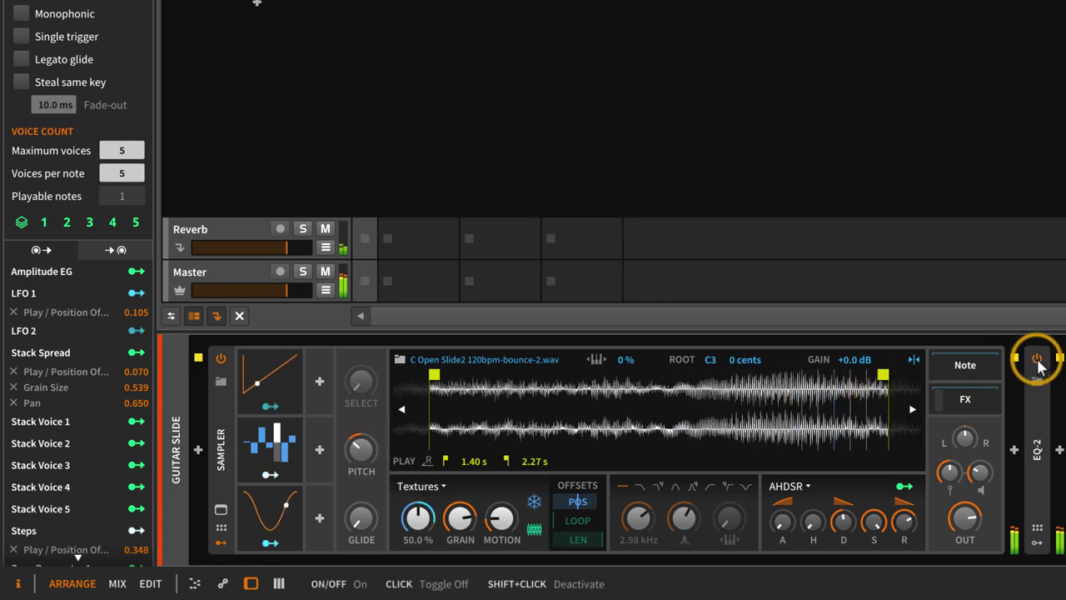
Step: Select the Guitar Slide track and raise its Reverb send to 0 dB
click(223, 0)
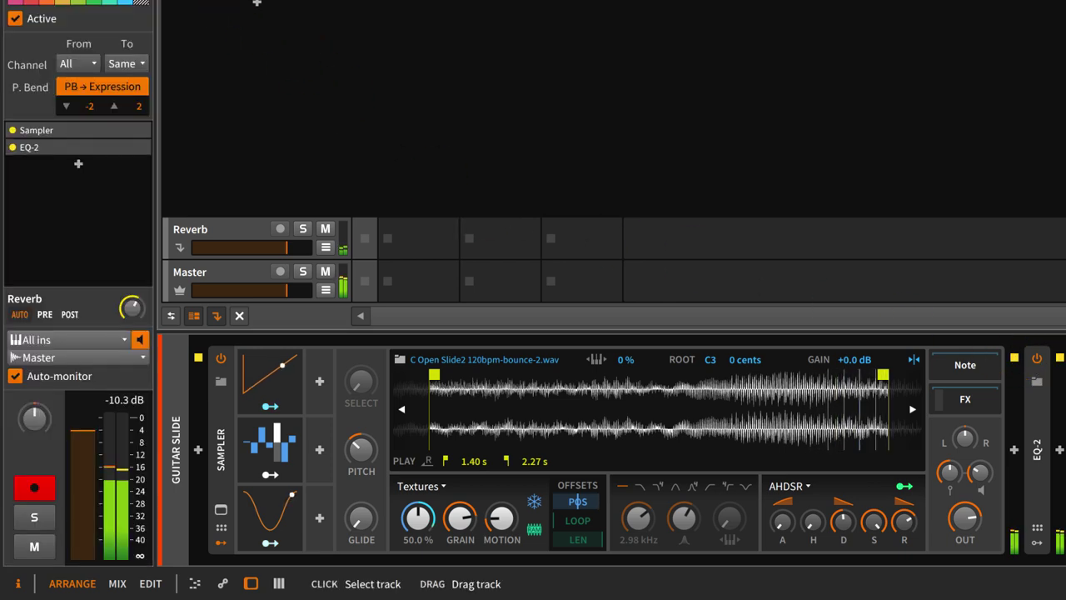
mouse_move(134, 303)
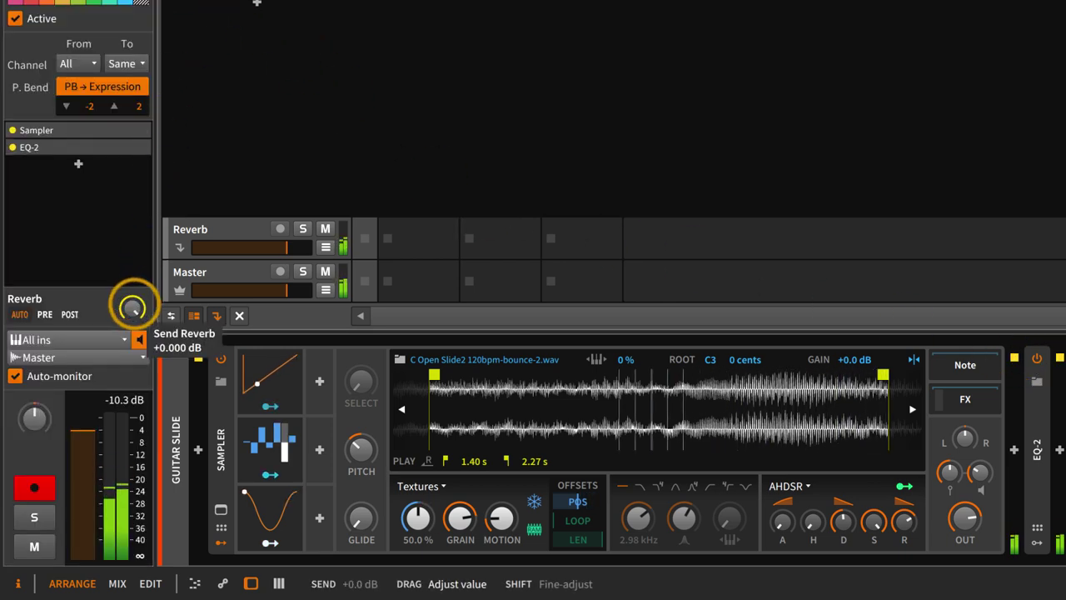